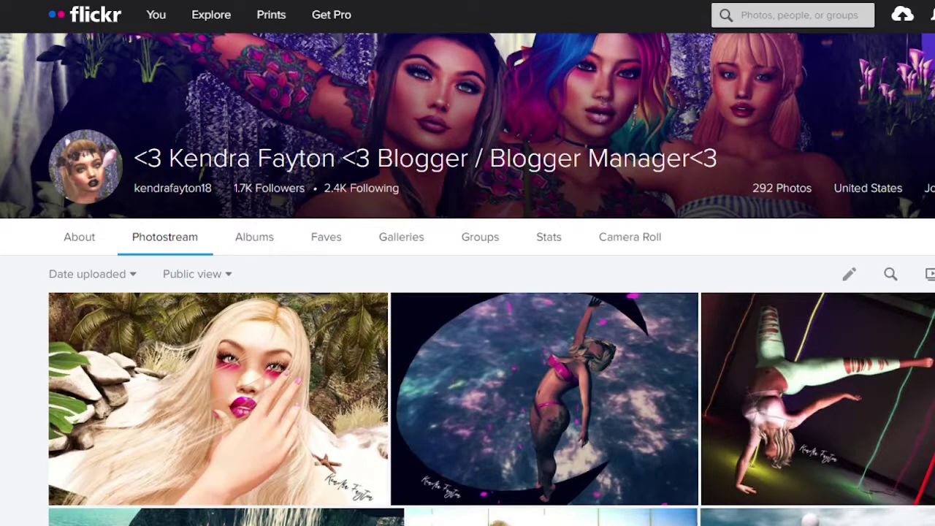
Search Flickr for "SL Blogger Search" and show the matching groups.
{"action": "left_click", "coordinate": [770, 15]}
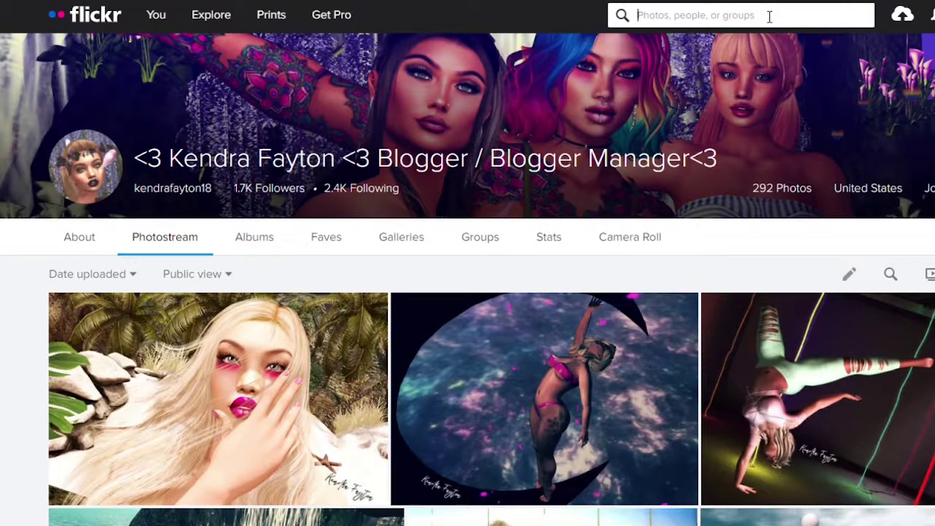
{"action": "type", "text": "sl E"}
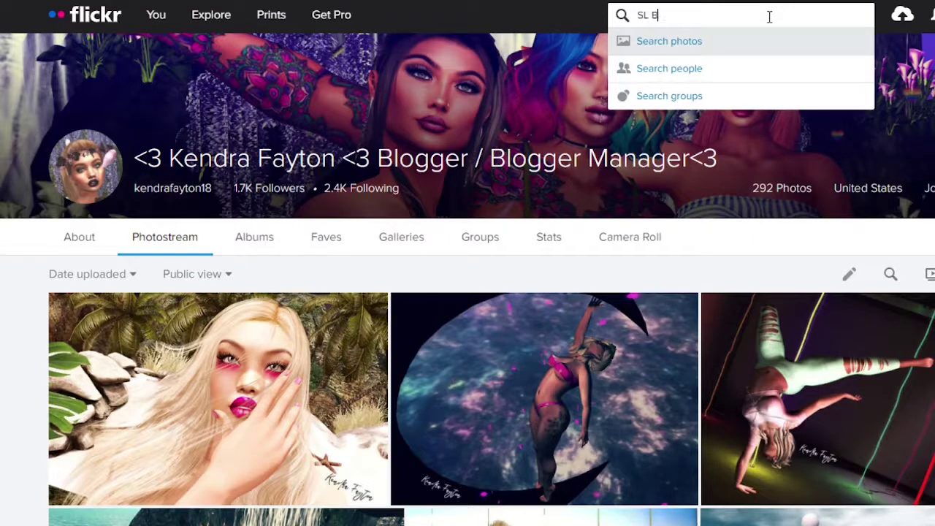
{"action": "type", "text": "logger Search"}
{"action": "key", "text": "Return"}
{"action": "left_click", "coordinate": [232, 59]}
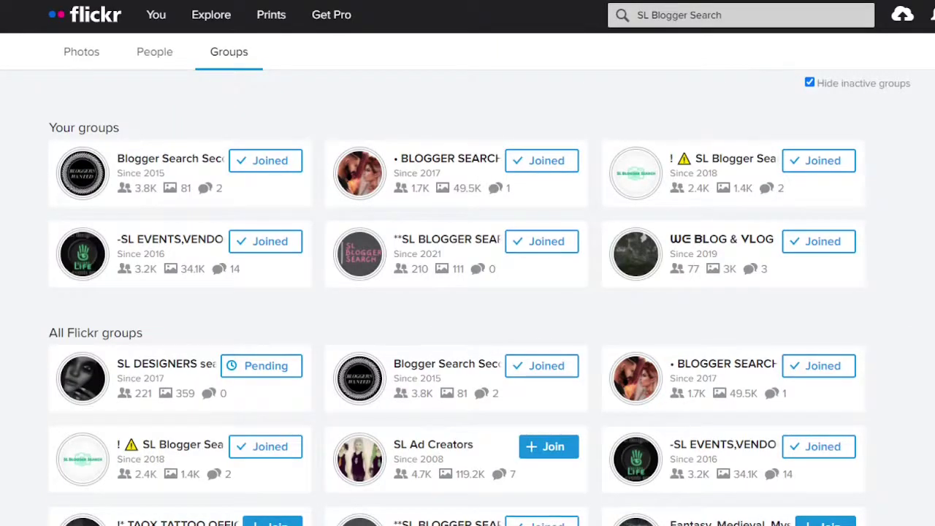
Open the photo pool of the joined group "**SL BLOGGER SEARCH**" from the group results.
{"action": "scroll", "coordinate": [468, 307], "scroll_direction": "down", "scroll_amount": 4}
{"action": "scroll", "coordinate": [468, 306], "scroll_direction": "up", "scroll_amount": 2}
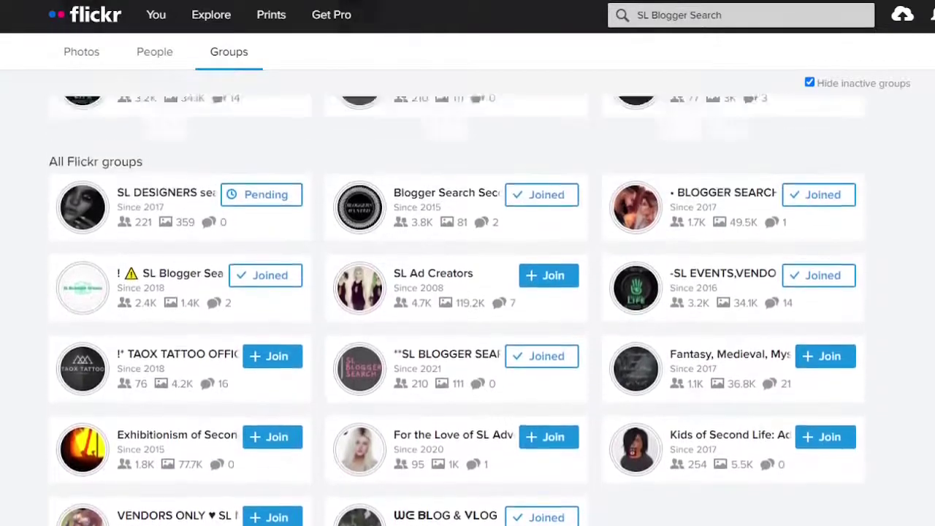
{"action": "scroll", "coordinate": [456, 307], "scroll_direction": "up", "scroll_amount": 2}
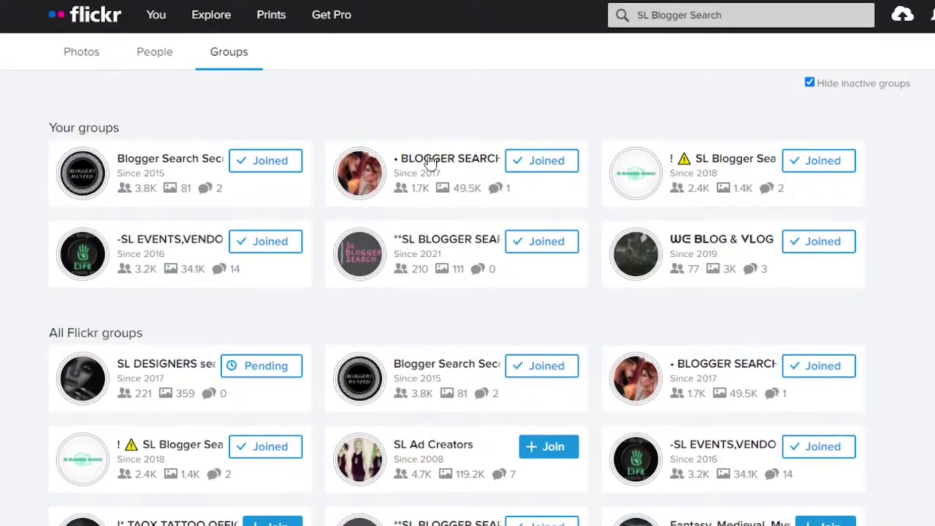
{"action": "left_click", "coordinate": [358, 254]}
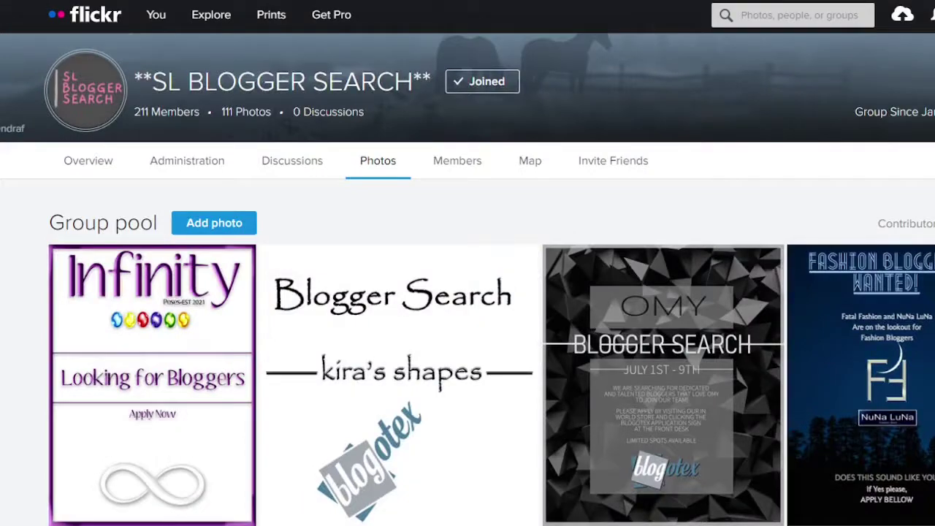
Browse the group pool, open the Infinity "Looking for Bloggers" poster and read its application details.
{"action": "scroll", "coordinate": [358, 254], "scroll_direction": "down", "scroll_amount": 3}
{"action": "scroll", "coordinate": [417, 246], "scroll_direction": "down", "scroll_amount": 5}
{"action": "scroll", "coordinate": [418, 246], "scroll_direction": "up", "scroll_amount": 10}
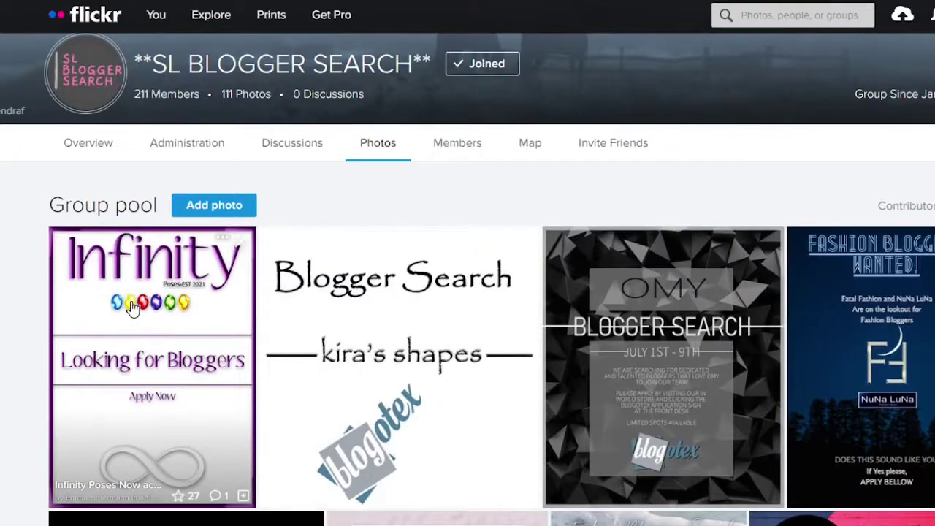
{"action": "left_click", "coordinate": [130, 372]}
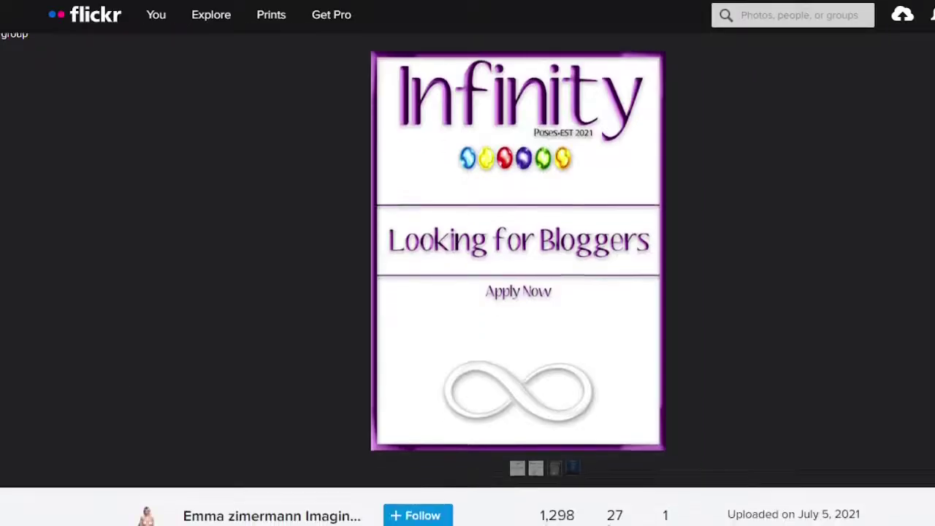
{"action": "scroll", "coordinate": [229, 354], "scroll_direction": "down", "scroll_amount": 3}
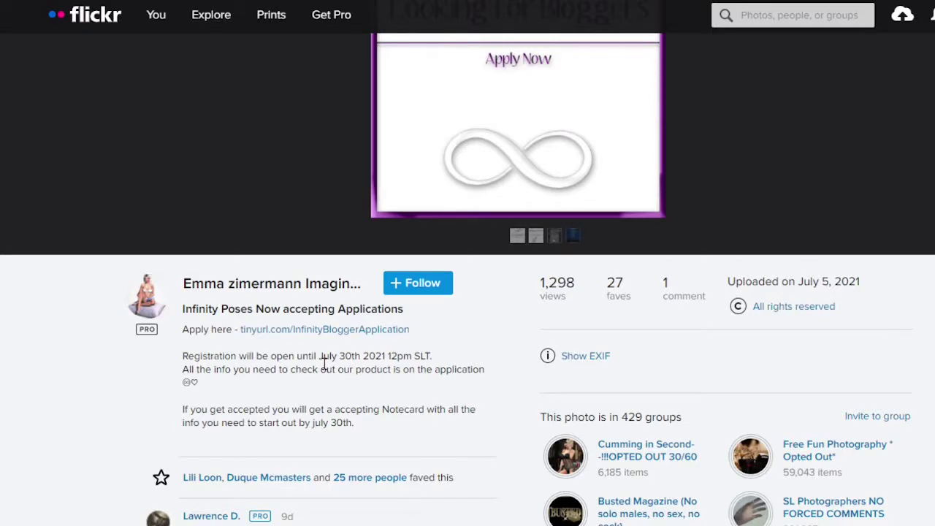
{"action": "scroll", "coordinate": [721, 255], "scroll_direction": "up", "scroll_amount": 4}
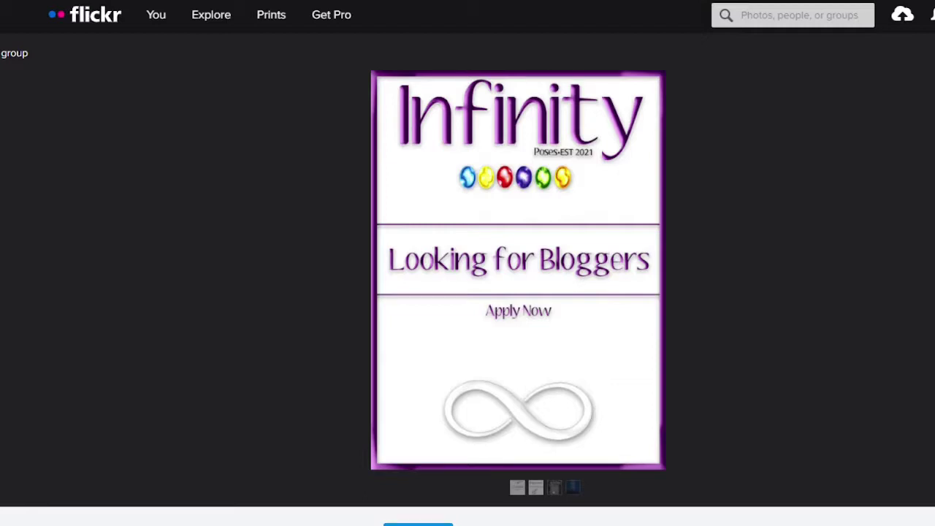
Go to the next pool photo, the Kira's Shapes Blogger Search poster, and read its description.
{"action": "key", "text": "Right"}
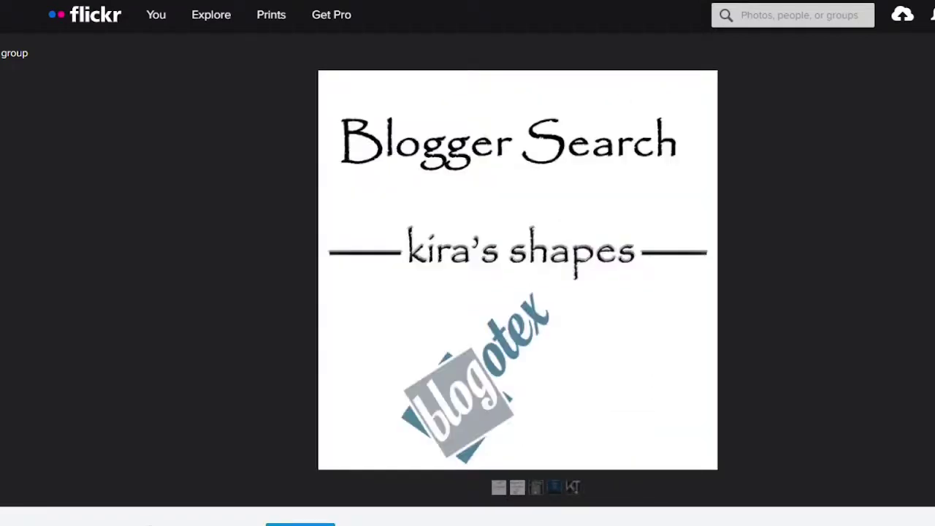
{"action": "scroll", "coordinate": [468, 292], "scroll_direction": "down", "scroll_amount": 4}
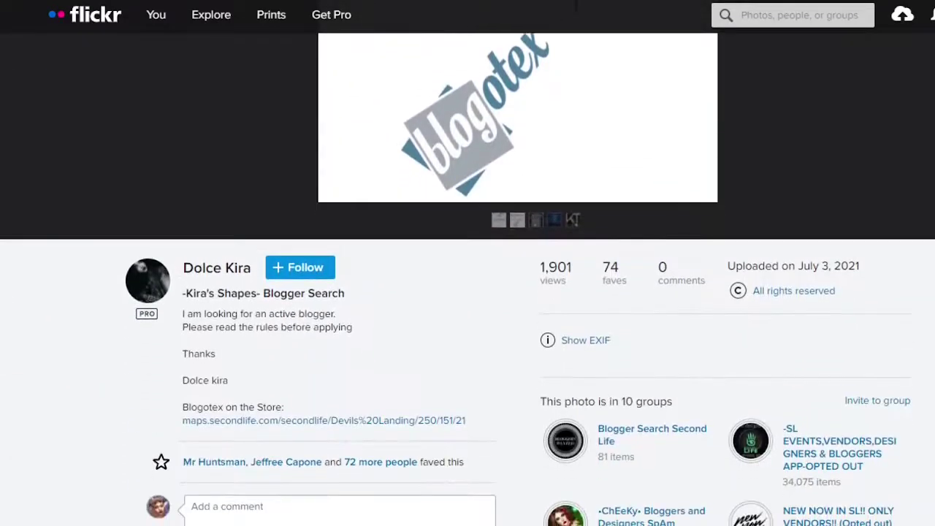
{"action": "scroll", "coordinate": [467, 293], "scroll_direction": "up", "scroll_amount": 4}
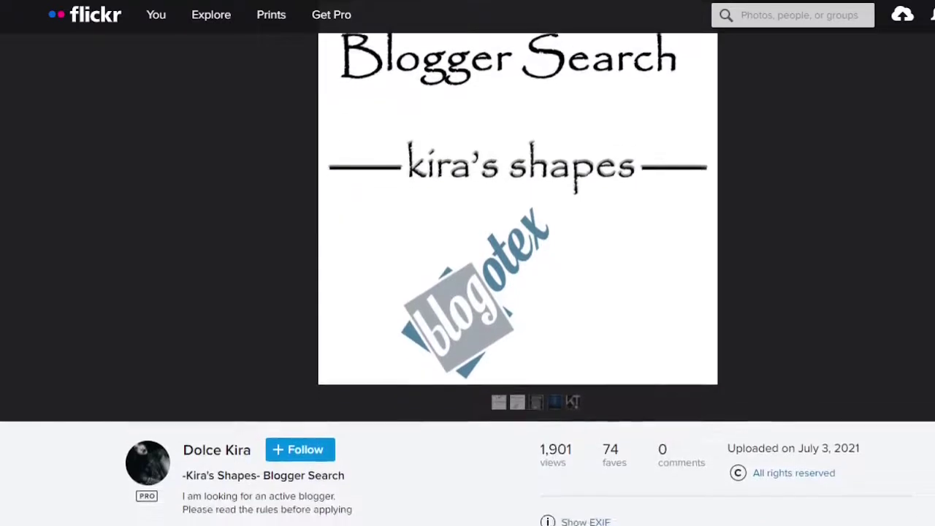
{"action": "scroll", "coordinate": [468, 292], "scroll_direction": "down", "scroll_amount": 3}
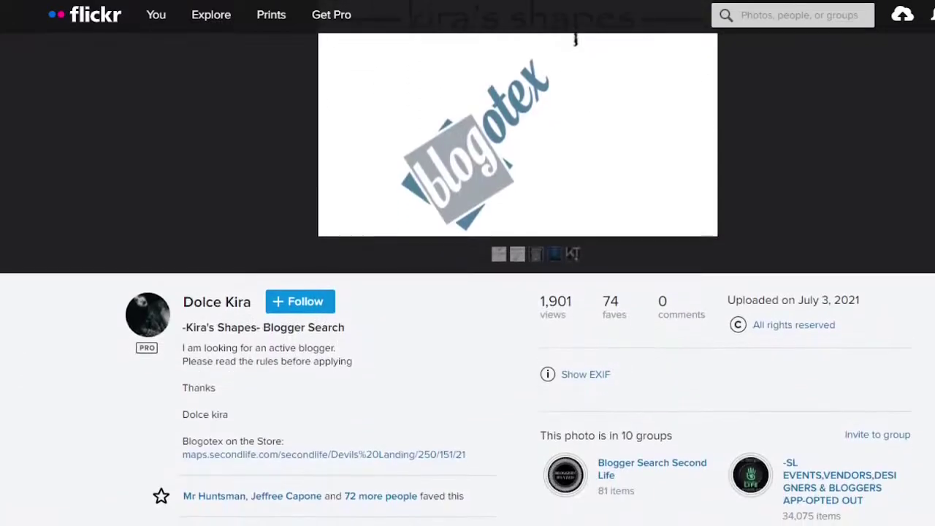
{"action": "scroll", "coordinate": [468, 292], "scroll_direction": "down", "scroll_amount": 2}
{"action": "scroll", "coordinate": [468, 293], "scroll_direction": "up", "scroll_amount": 2}
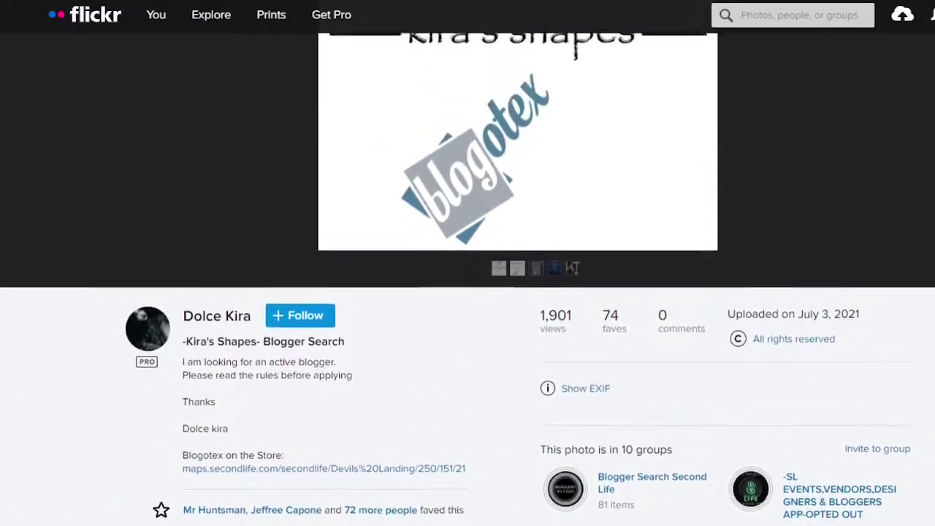
{"action": "scroll", "coordinate": [467, 292], "scroll_direction": "down", "scroll_amount": 1}
{"action": "scroll", "coordinate": [575, 38], "scroll_direction": "down", "scroll_amount": 2}
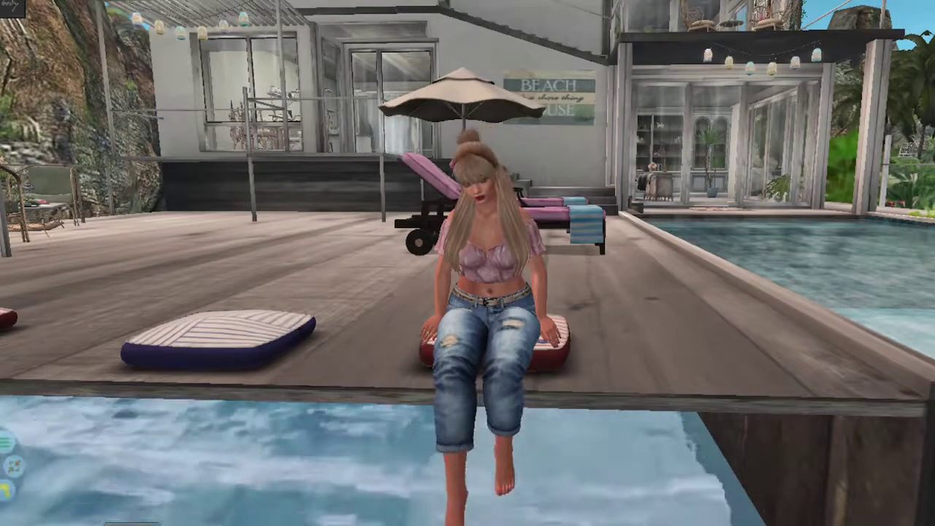
Follow the Blogotex store map link in the Kira's Shapes poster's description.
{"action": "key", "text": "Up"}
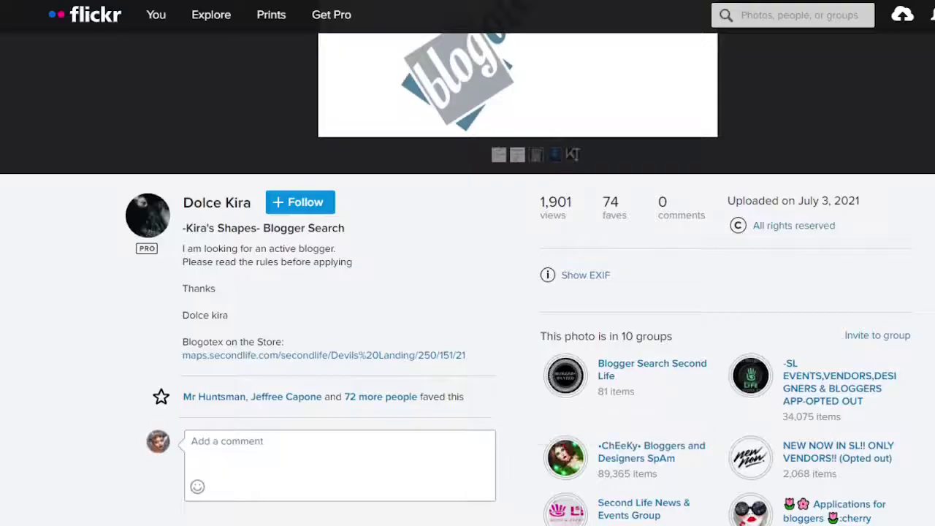
{"action": "scroll", "coordinate": [467, 293], "scroll_direction": "up", "scroll_amount": 5}
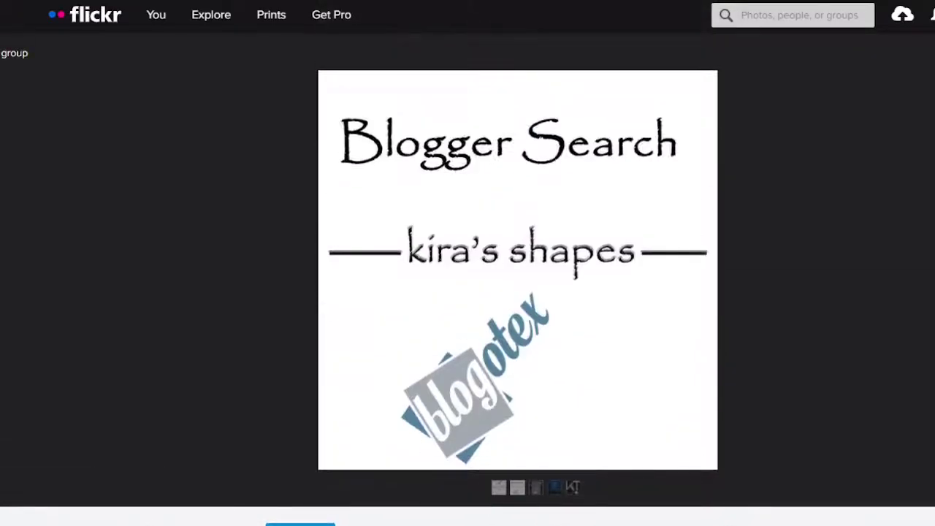
{"action": "scroll", "coordinate": [468, 292], "scroll_direction": "down", "scroll_amount": 4}
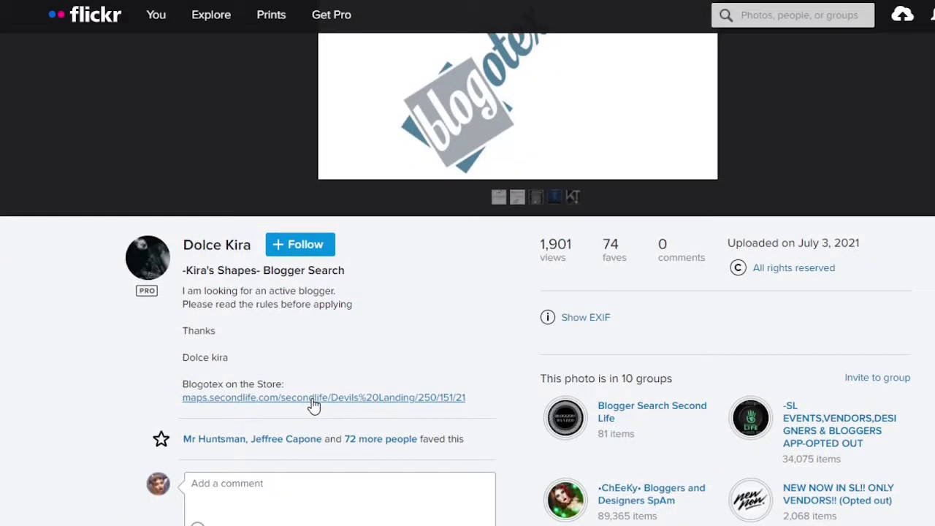
{"action": "left_click", "coordinate": [312, 399]}
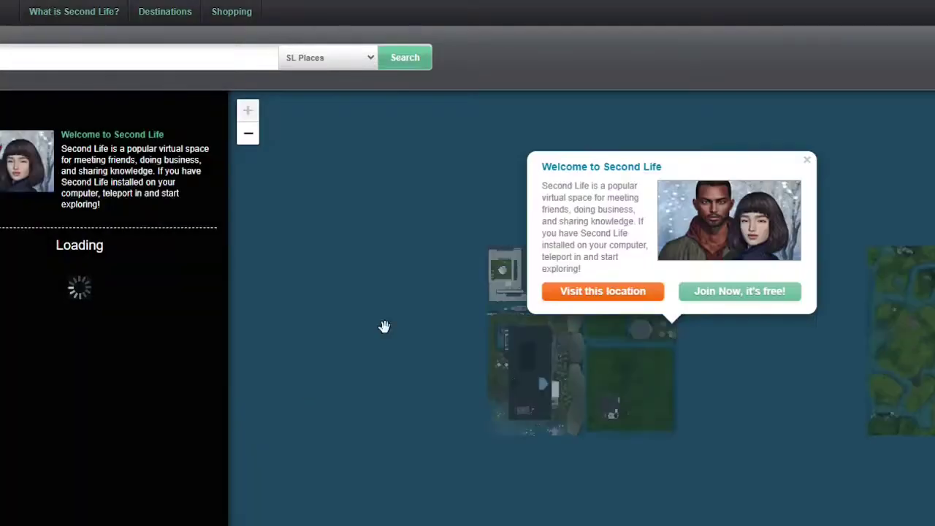
Open the mapped location in Firestorm, teleport to Kira's Shapes and close the place profile.
{"action": "left_click", "coordinate": [605, 292]}
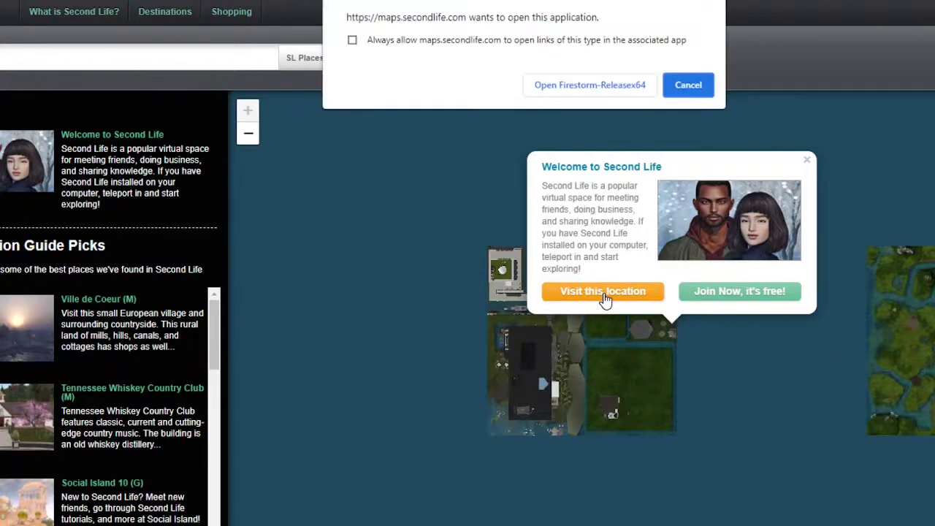
{"action": "left_click", "coordinate": [593, 87]}
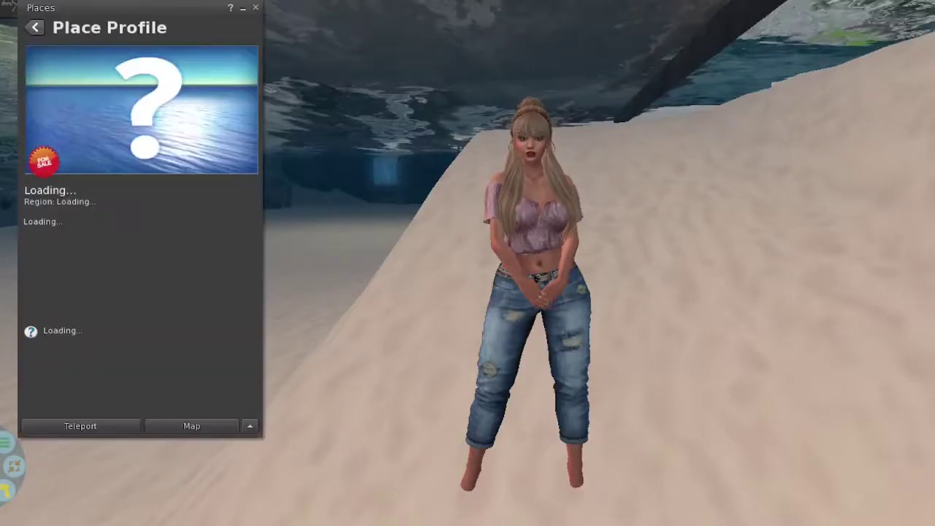
{"action": "left_click", "coordinate": [88, 428]}
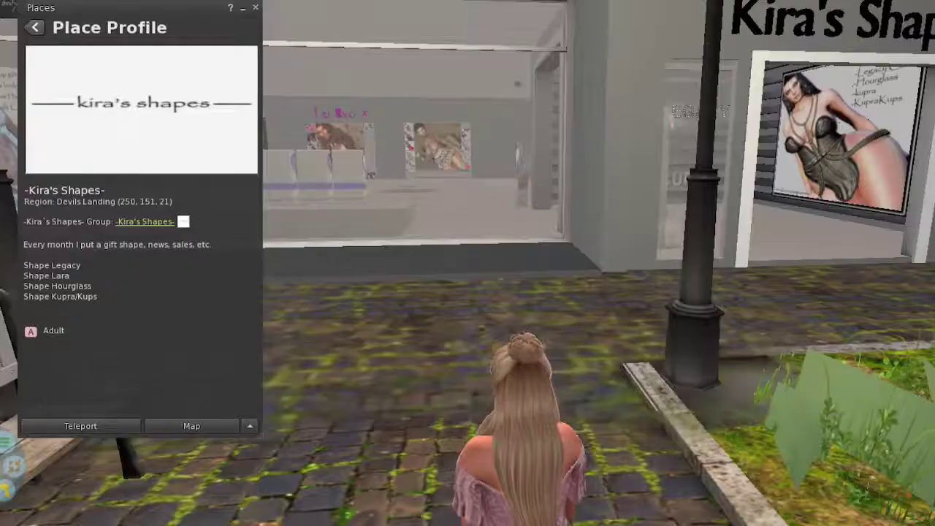
{"action": "left_click", "coordinate": [256, 8]}
Walk the avatar into the Kira's Shapes store up to the Blogotex access point sign on the striped wall.
{"action": "key", "text": "Left"}
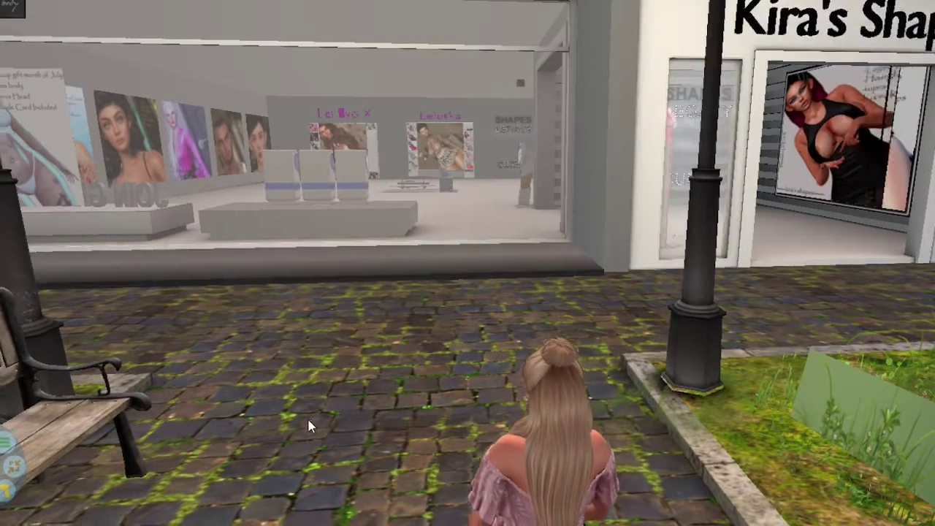
{"action": "key", "text": "Right"}
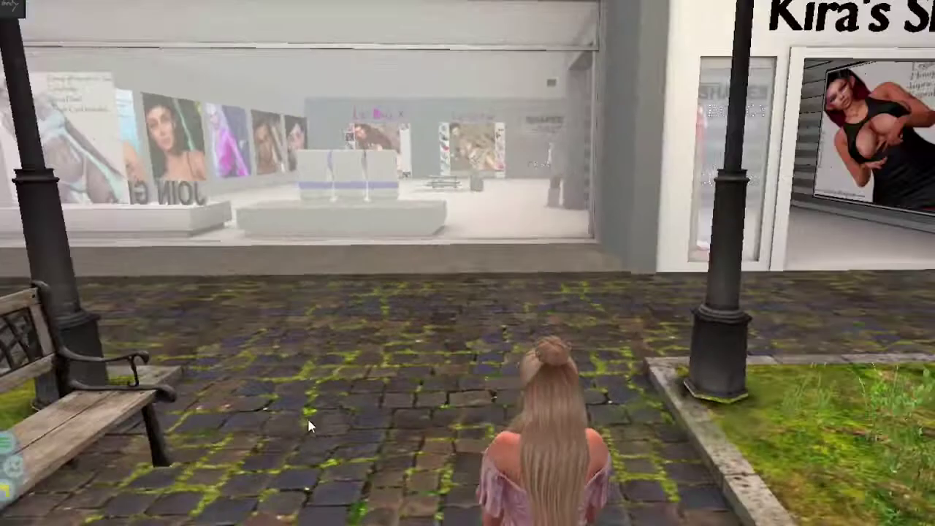
{"action": "key", "text": "Right"}
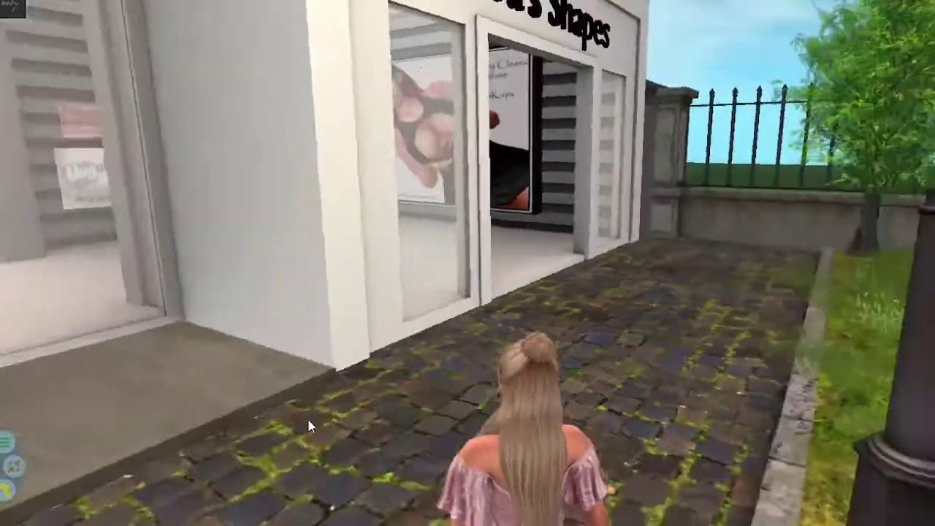
{"action": "key", "text": "Up"}
{"action": "key", "text": "Left"}
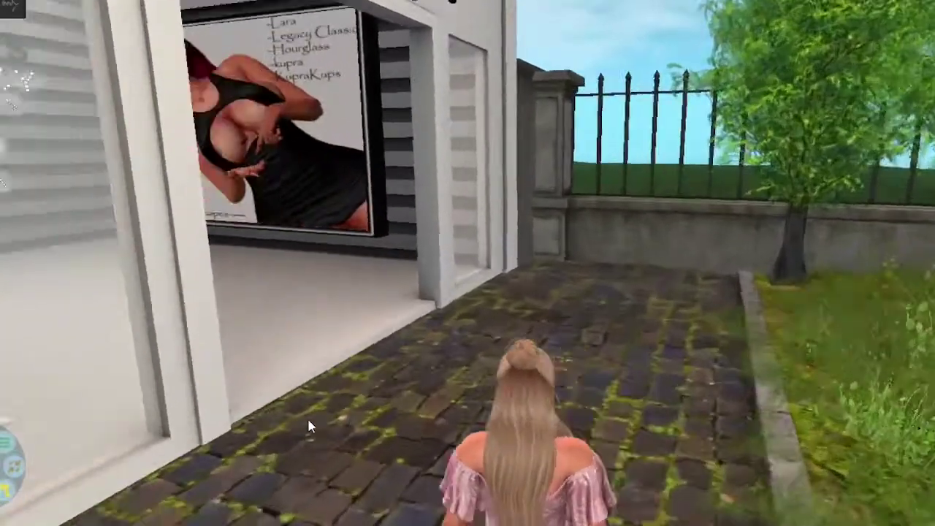
{"action": "key", "text": "Up"}
{"action": "key", "text": "Left"}
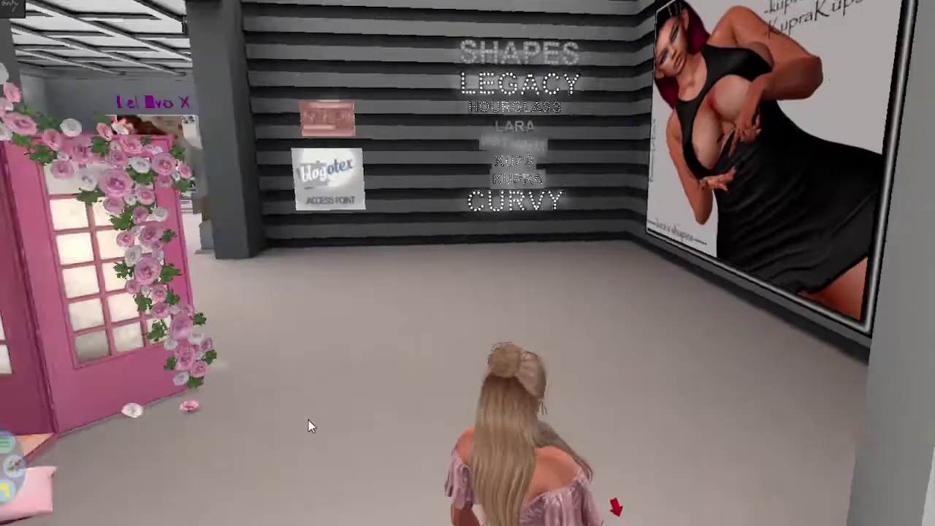
{"action": "key", "text": "Right"}
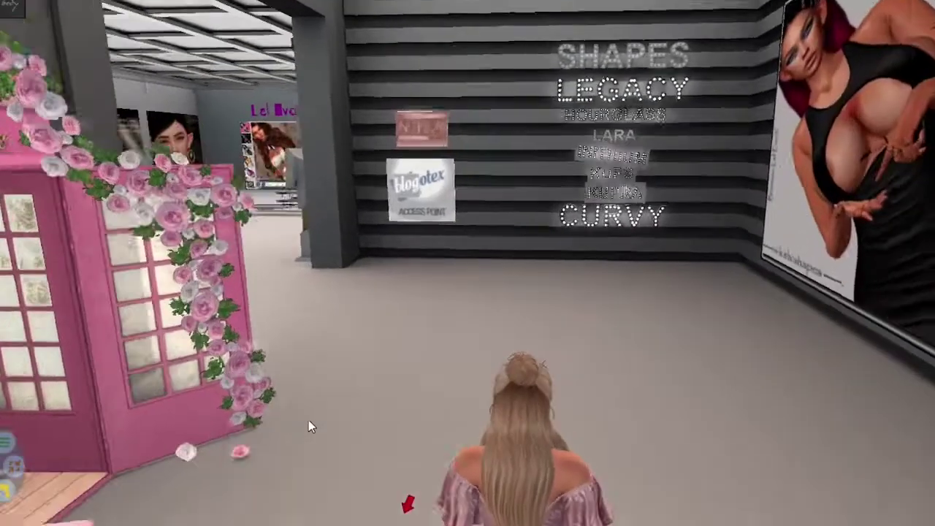
{"action": "key", "text": "Up"}
{"action": "key", "text": "Left"}
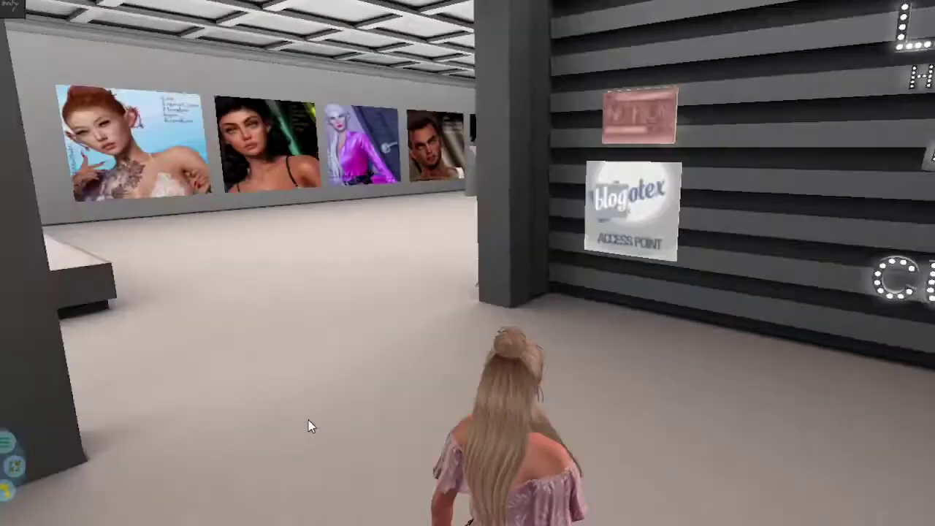
{"action": "key", "text": "Right"}
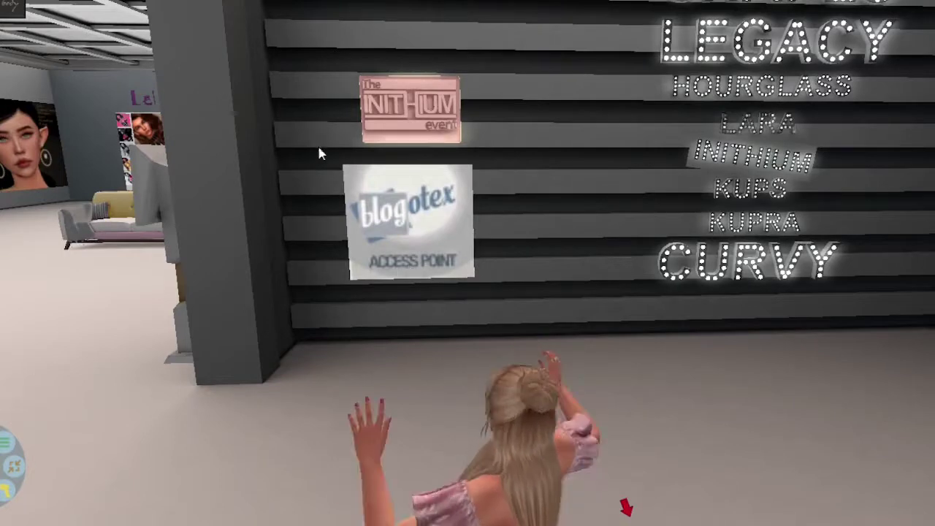
Open the Kira's Shapes bloggers application in the web browser from the Blogotex access point and show its requirements.
{"action": "left_click", "coordinate": [376, 279]}
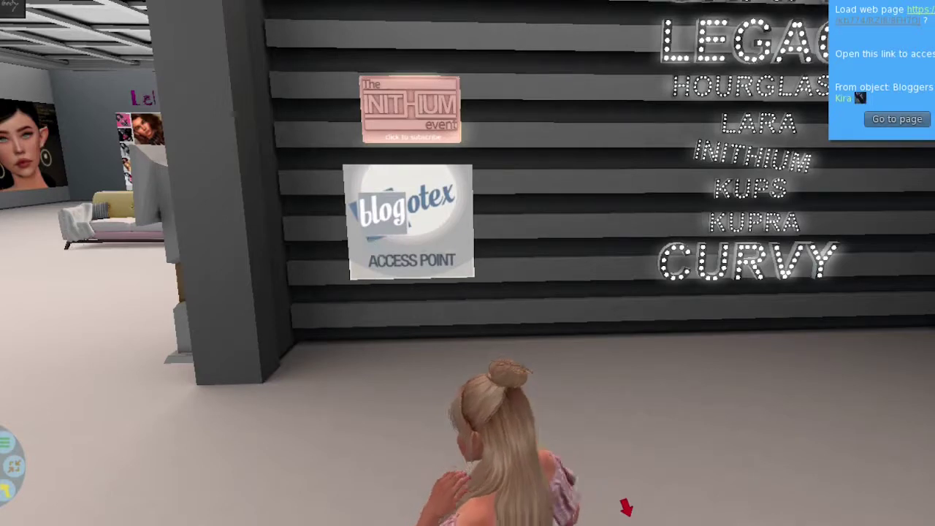
{"action": "left_click", "coordinate": [893, 121]}
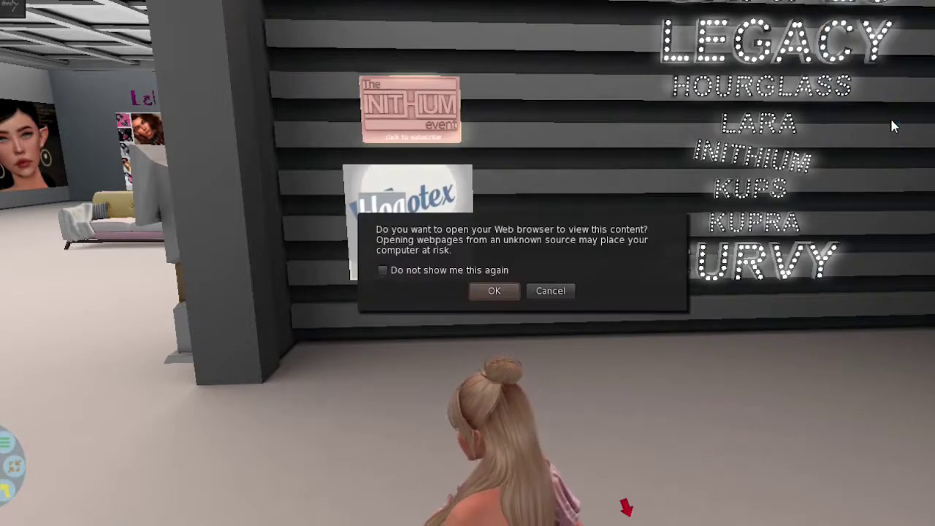
{"action": "left_click", "coordinate": [494, 291]}
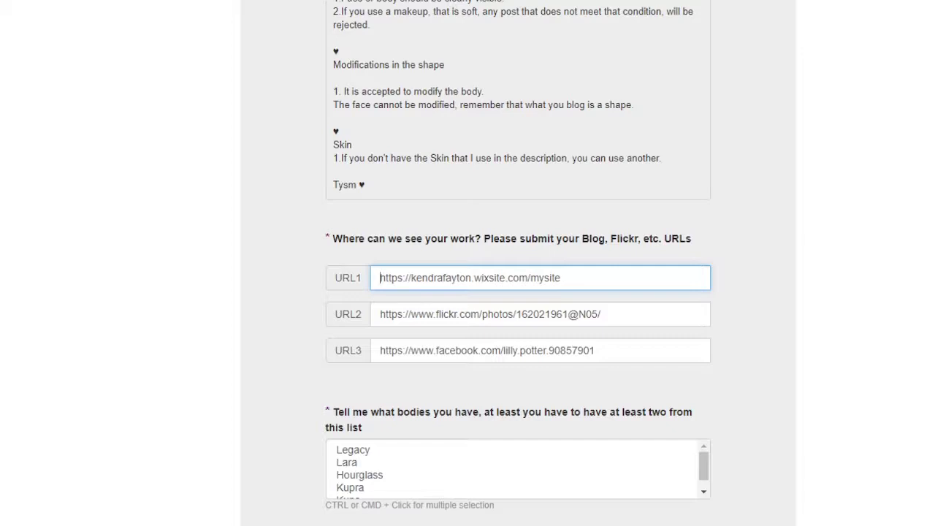
{"action": "scroll", "coordinate": [518, 263], "scroll_direction": "up", "scroll_amount": 6}
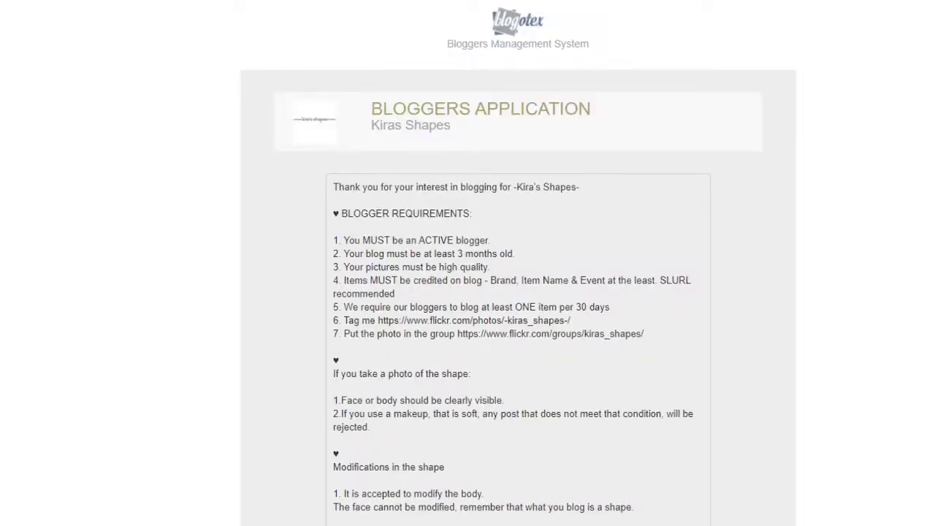
Read the Kiras Shapes blogger requirements and check the blog, Flickr and Facebook URL fields of the application.
{"action": "scroll", "coordinate": [475, 9], "scroll_direction": "down", "scroll_amount": 2}
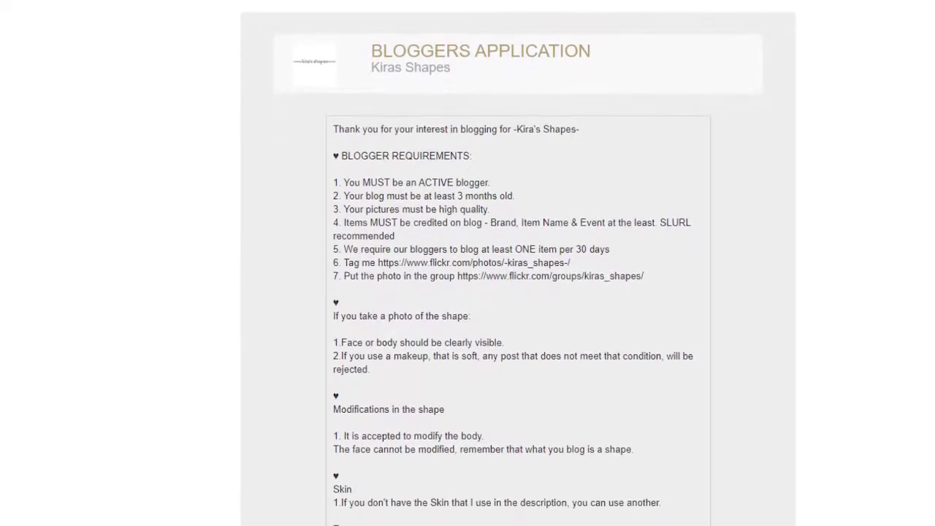
{"action": "scroll", "coordinate": [373, 123], "scroll_direction": "down", "scroll_amount": 1}
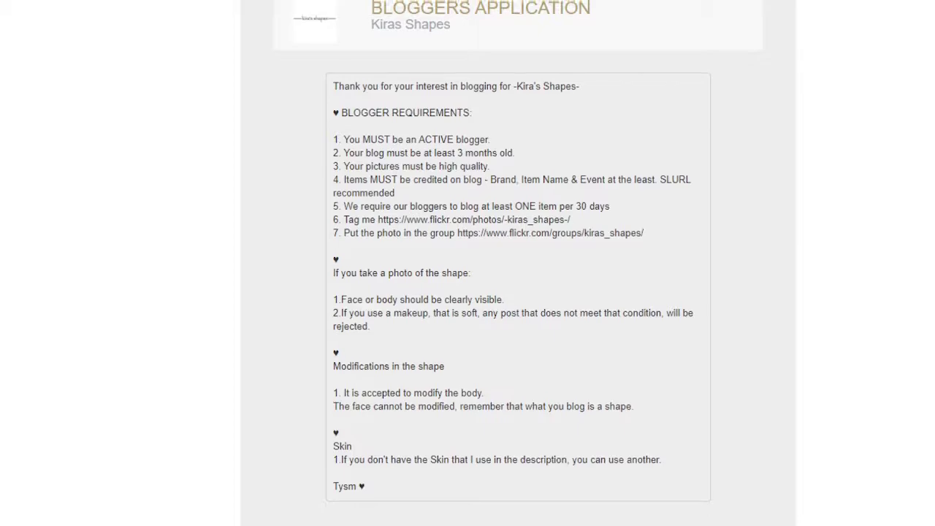
{"action": "scroll", "coordinate": [333, 363], "scroll_direction": "down", "scroll_amount": 10}
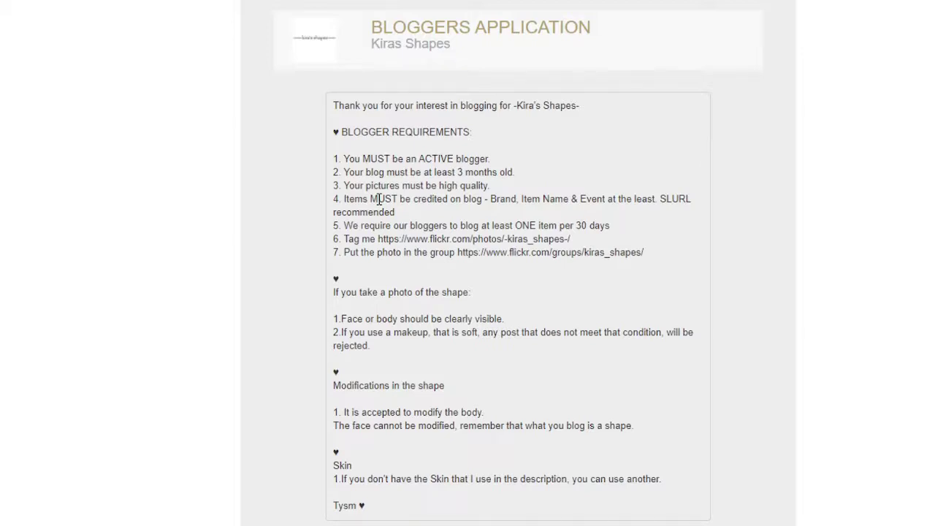
{"action": "scroll", "coordinate": [379, 199], "scroll_direction": "down", "scroll_amount": 5}
{"action": "left_click", "coordinate": [380, 236]}
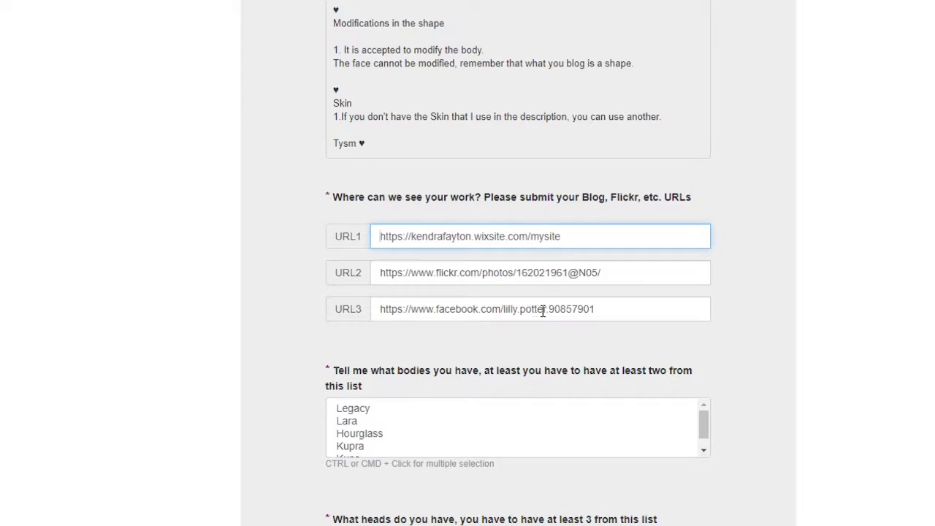
{"action": "left_click", "coordinate": [636, 305]}
Review the application's body and head lists, product category choices, posting requirements and agreement checkboxes without filling them in.
{"action": "scroll", "coordinate": [636, 305], "scroll_direction": "down", "scroll_amount": 2}
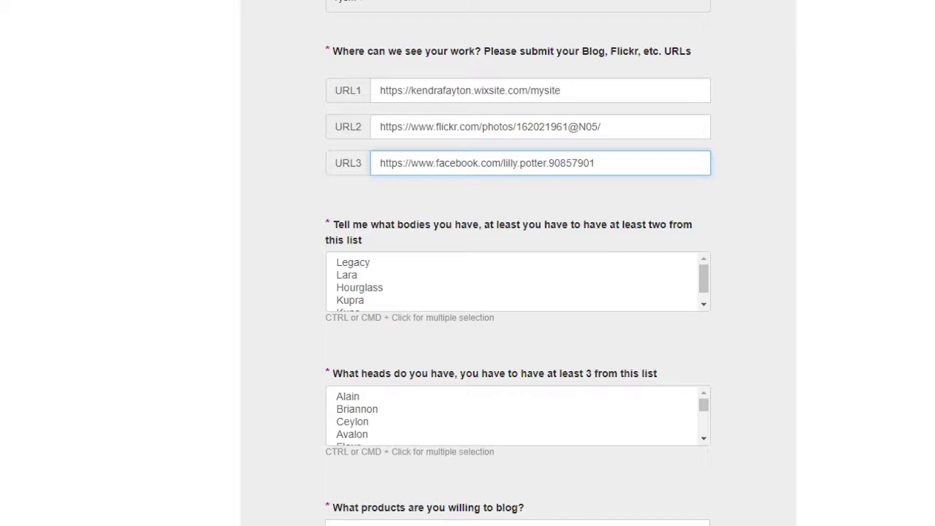
{"action": "scroll", "coordinate": [518, 293], "scroll_direction": "down", "scroll_amount": 3}
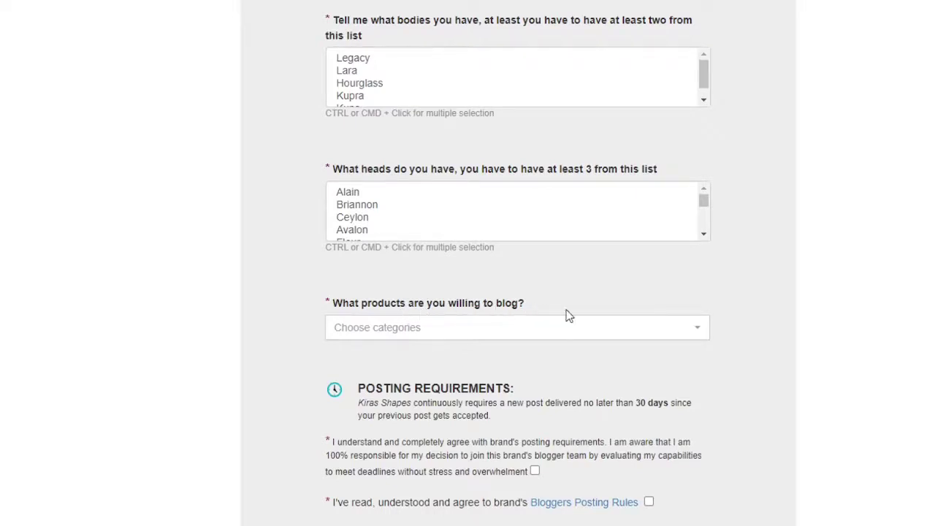
{"action": "left_click", "coordinate": [698, 332]}
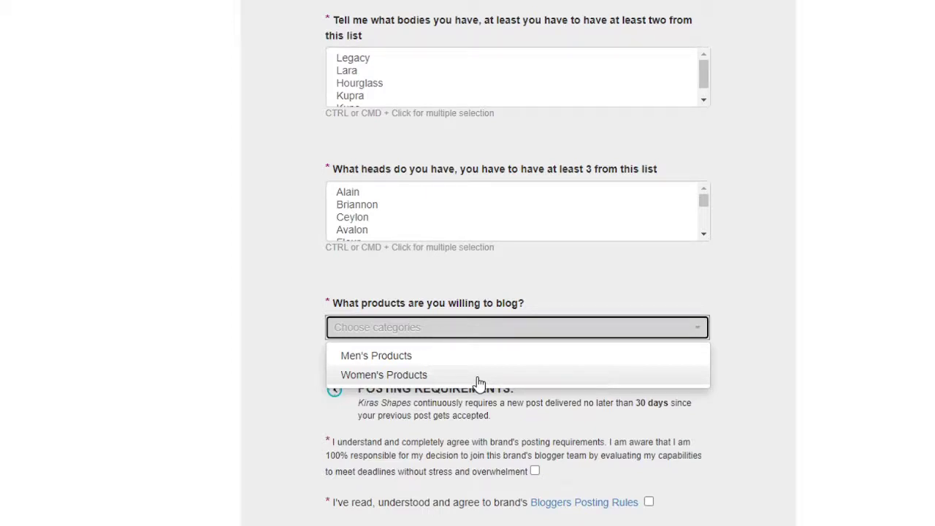
{"action": "scroll", "coordinate": [478, 383], "scroll_direction": "down", "scroll_amount": 2}
{"action": "left_click_drag", "start_coordinate": [515, 341], "coordinate": [508, 372]}
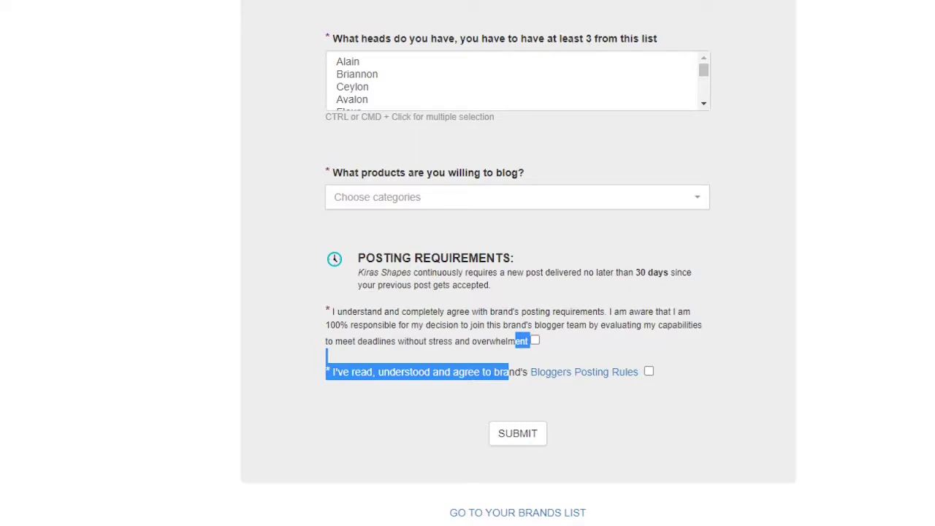
Open the Blogotex brands list from the application page and filter it by Pending.
{"action": "left_click", "coordinate": [508, 513]}
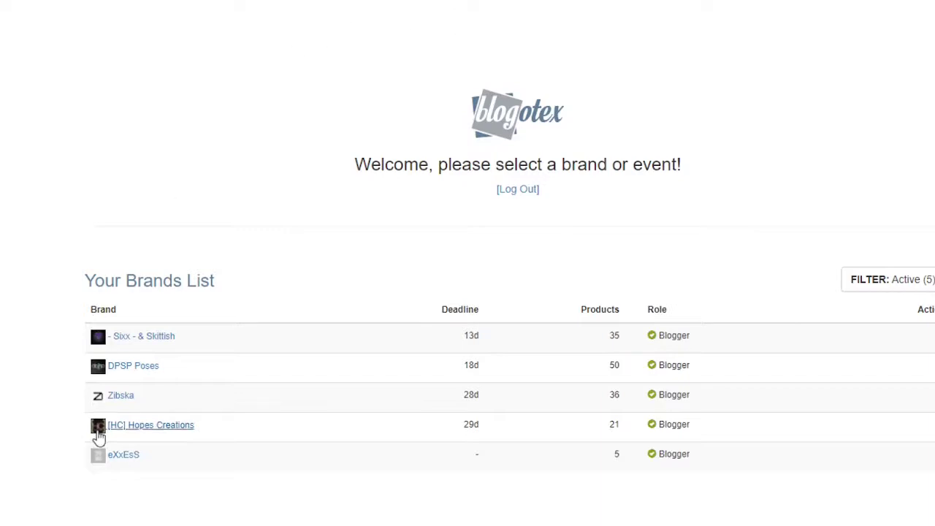
{"action": "left_click", "coordinate": [888, 279]}
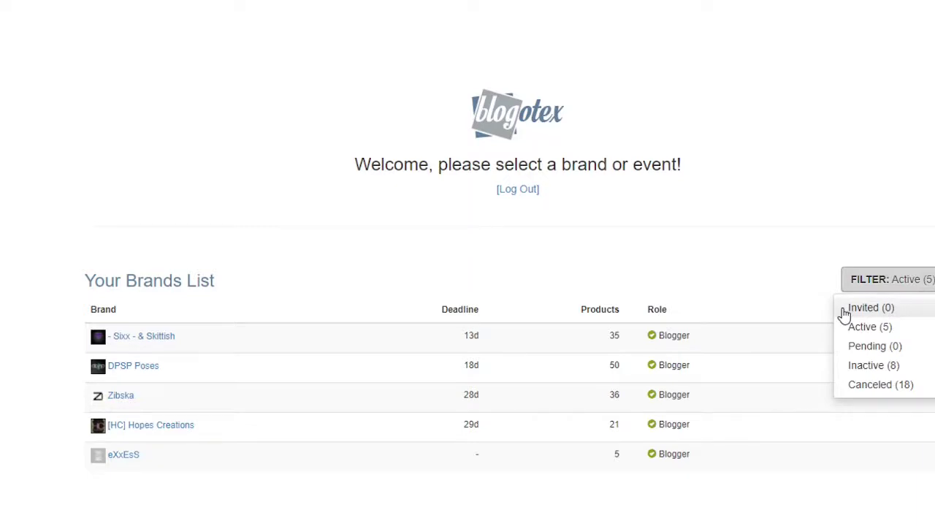
{"action": "left_click", "coordinate": [881, 334]}
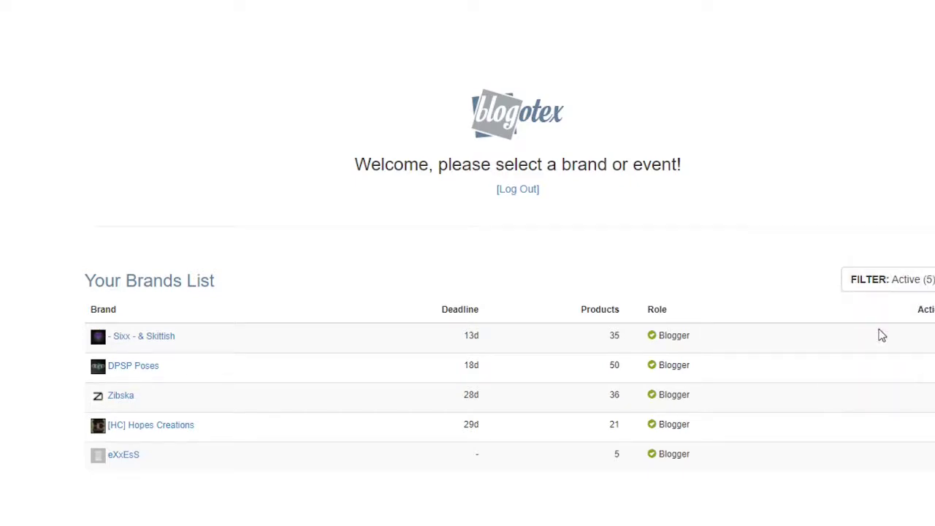
{"action": "left_click", "coordinate": [888, 279]}
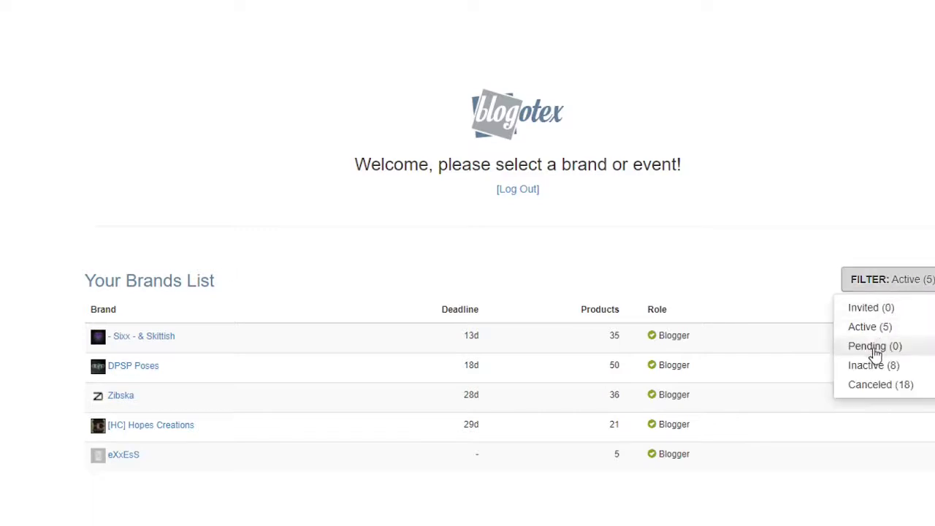
{"action": "left_click", "coordinate": [875, 346]}
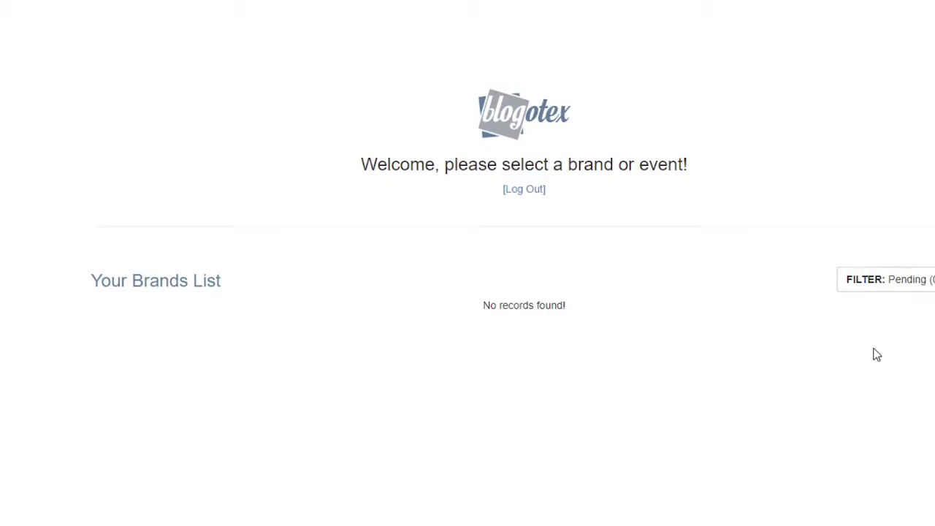
Filter the brands list by Inactive and by Canceled to review the rejected and canceled blogger applications.
{"action": "left_click", "coordinate": [881, 279]}
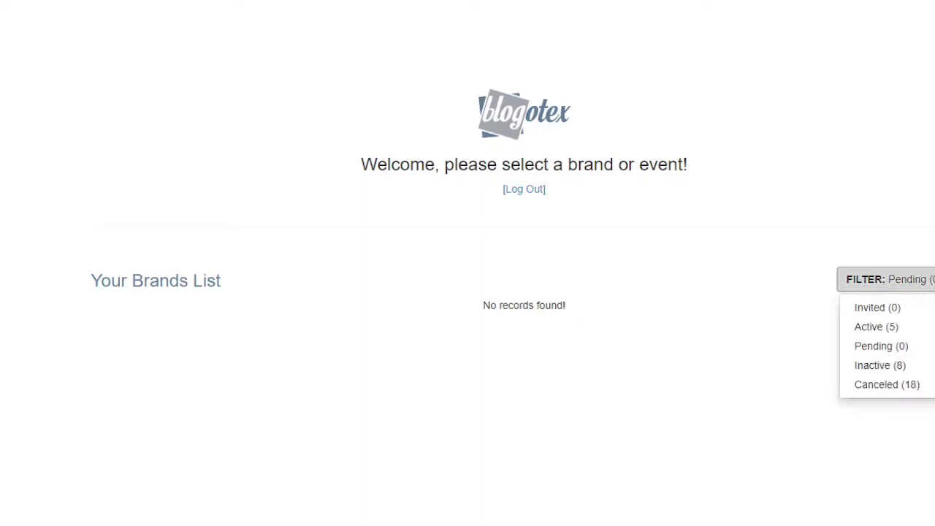
{"action": "left_click", "coordinate": [877, 366]}
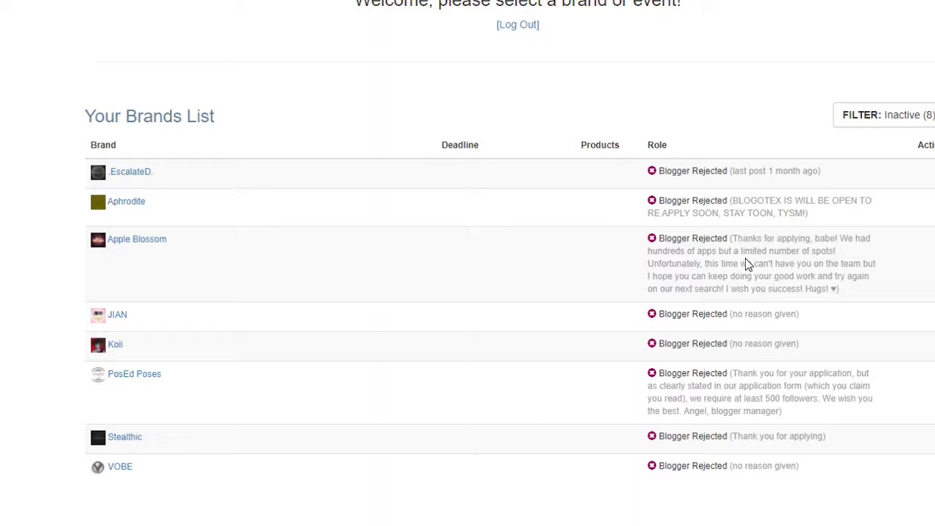
{"action": "left_click", "coordinate": [884, 115]}
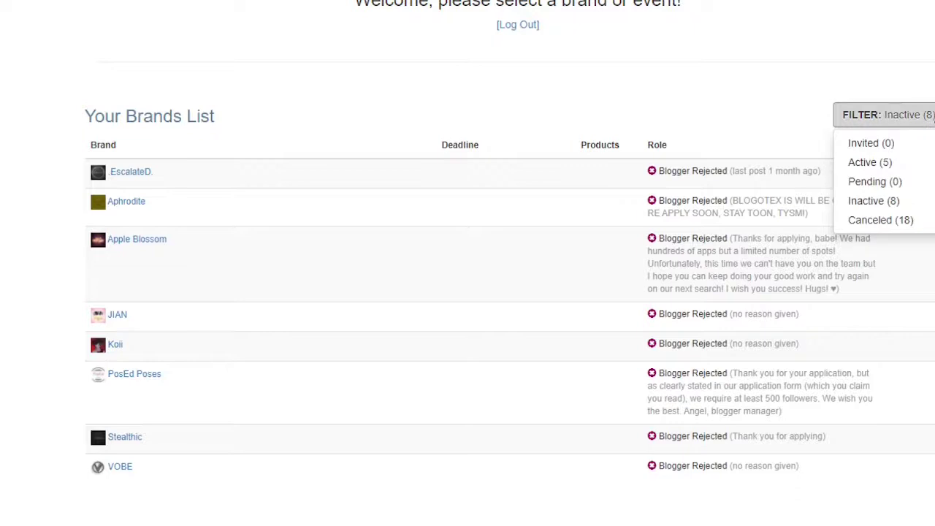
{"action": "left_click", "coordinate": [886, 219]}
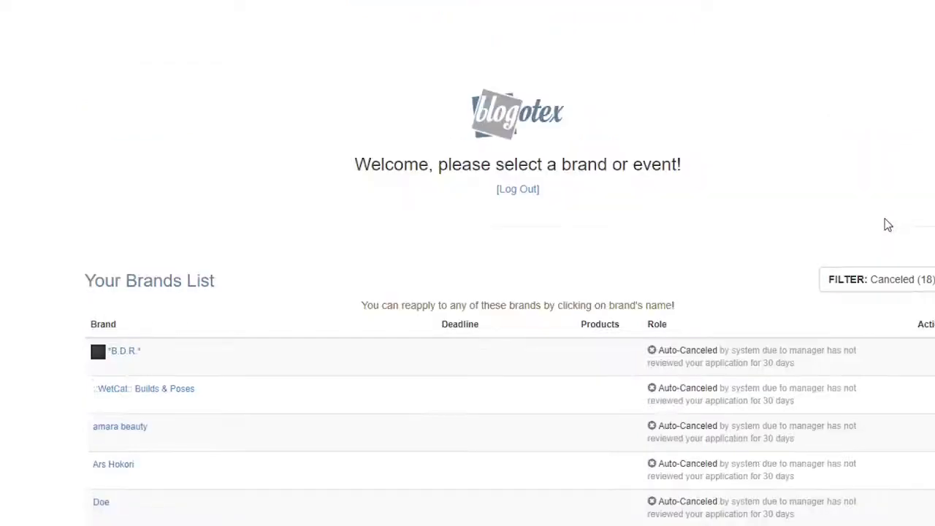
{"action": "scroll", "coordinate": [888, 225], "scroll_direction": "down", "scroll_amount": 3}
{"action": "scroll", "coordinate": [888, 225], "scroll_direction": "up", "scroll_amount": 3}
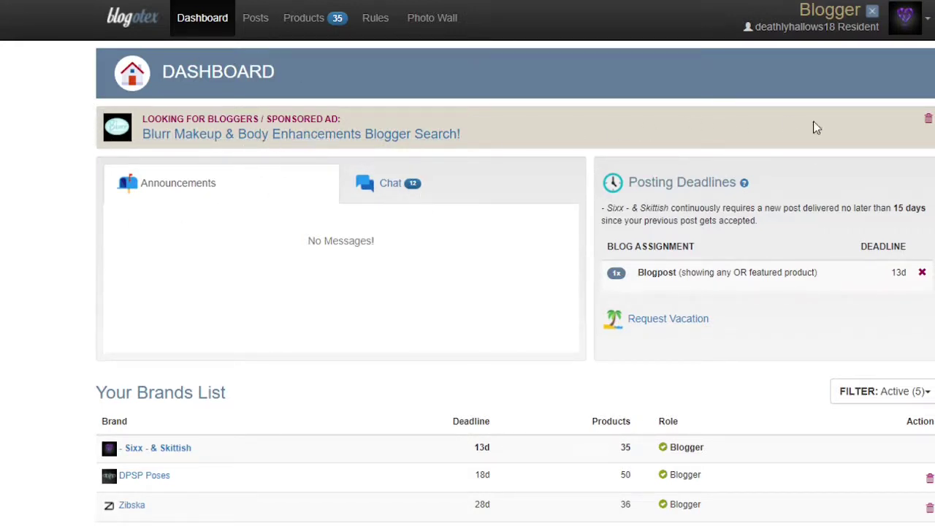
Open the sponsored Blurr Makeup & Body Enhancements blogger search from the Blogotex dashboard and review its details, products and application link.
{"action": "left_click", "coordinate": [393, 136]}
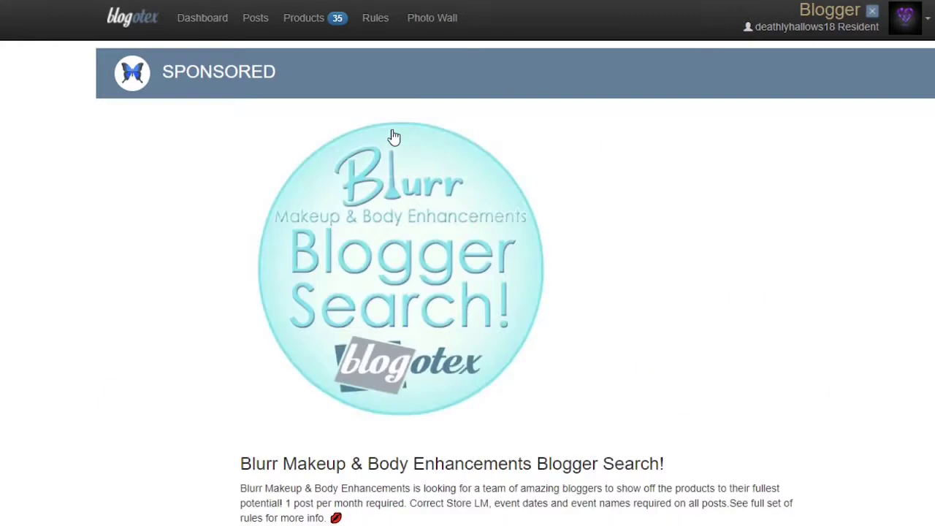
{"action": "scroll", "coordinate": [468, 292], "scroll_direction": "down", "scroll_amount": 5}
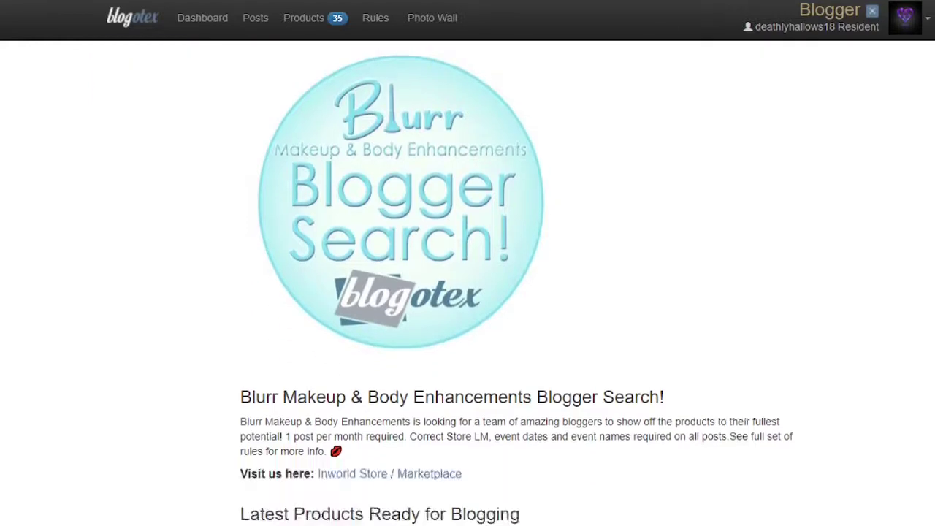
{"action": "scroll", "coordinate": [467, 292], "scroll_direction": "up", "scroll_amount": 2}
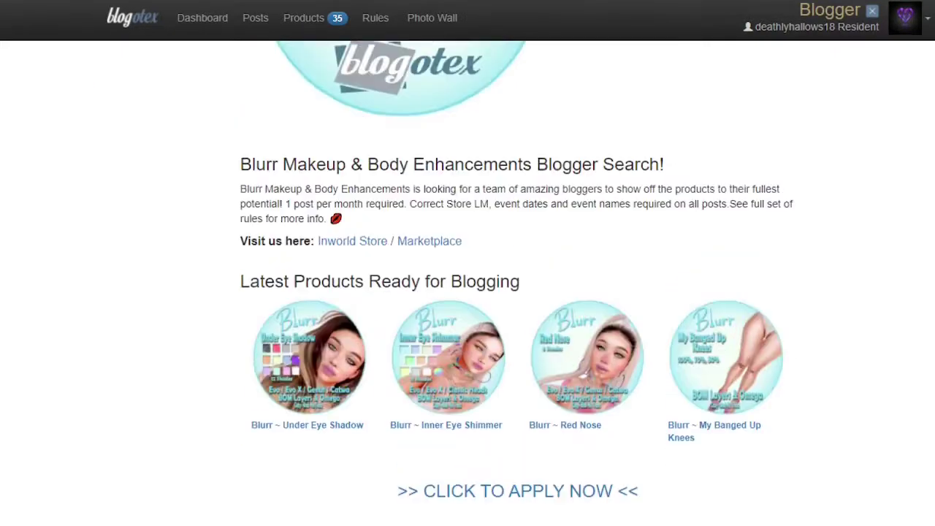
{"action": "scroll", "coordinate": [467, 292], "scroll_direction": "down", "scroll_amount": 2}
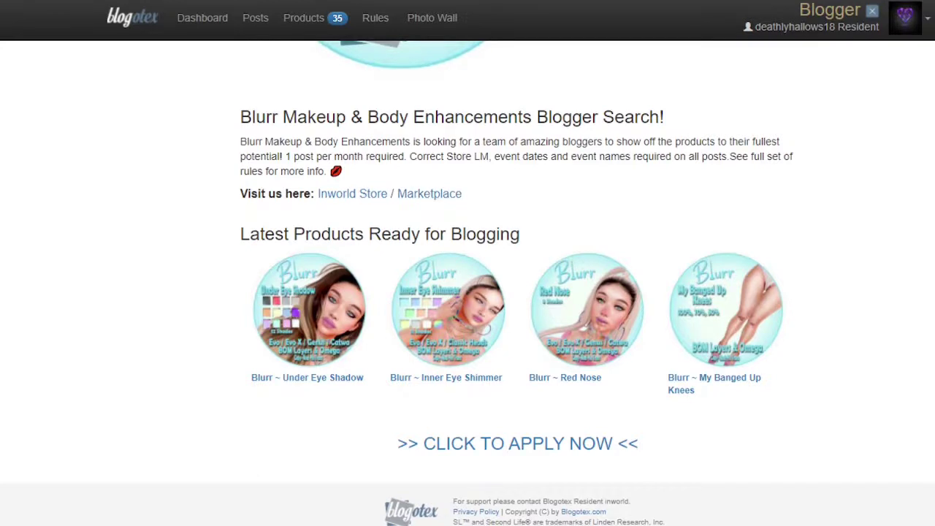
{"action": "scroll", "coordinate": [468, 292], "scroll_direction": "up", "scroll_amount": 5}
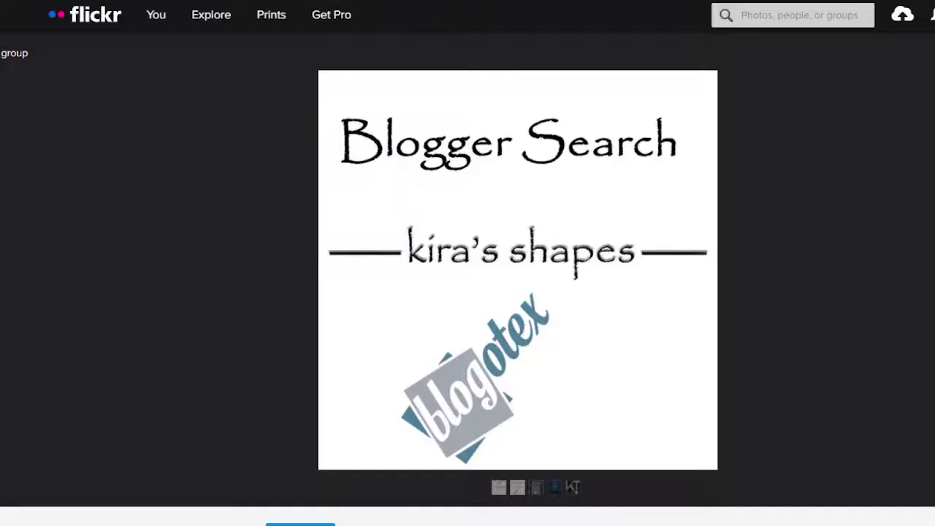
Go back to the Flickr **SL BLOGGER SEARCH** group pool, switch to the • BLOGGER SEARCH • SL • group and browse its photos.
{"action": "left_click", "coordinate": [6, 58]}
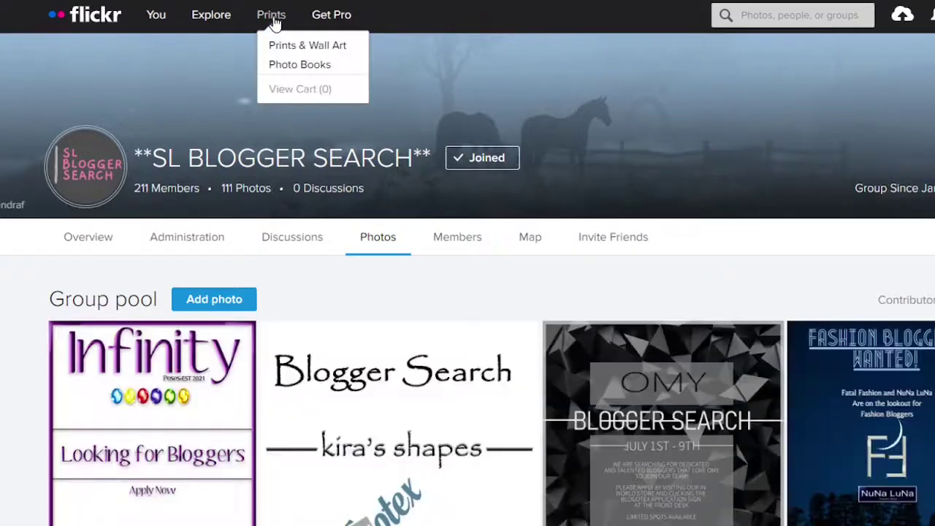
{"action": "left_click", "coordinate": [738, 11]}
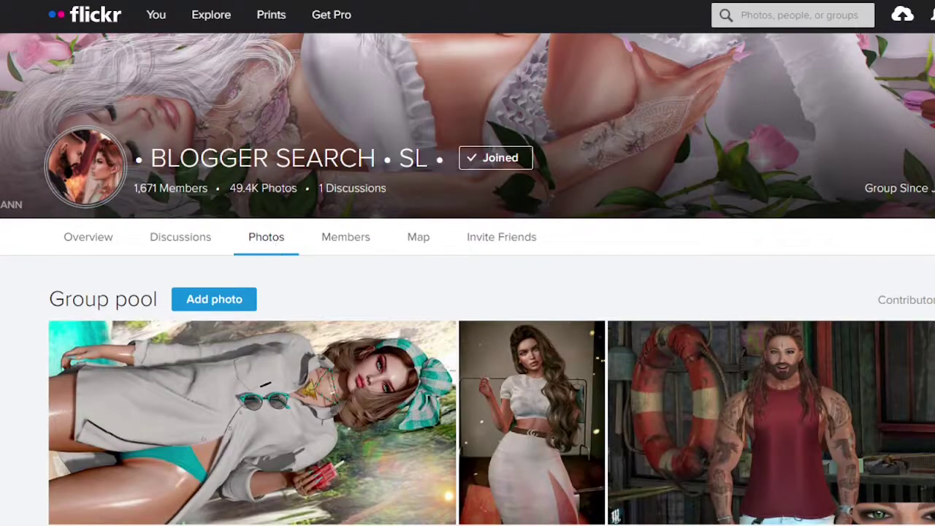
{"action": "scroll", "coordinate": [468, 278], "scroll_direction": "down", "scroll_amount": 3}
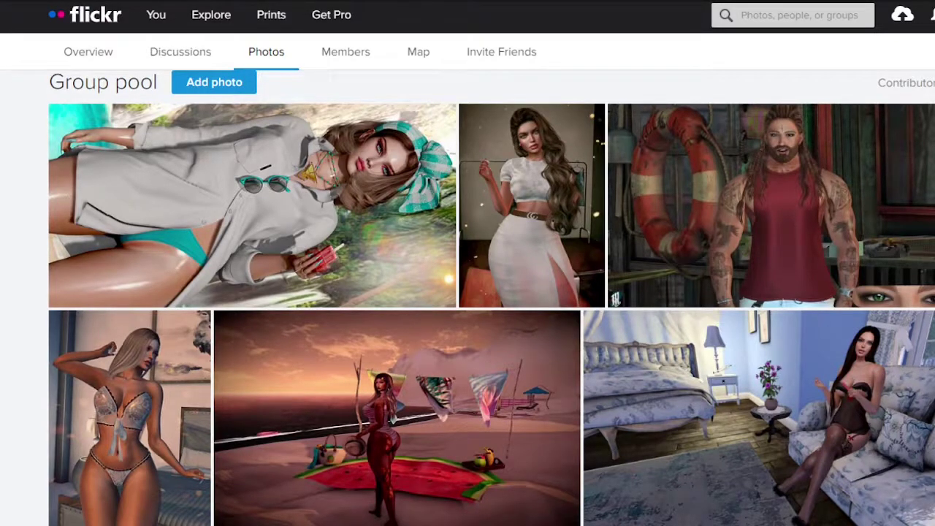
{"action": "scroll", "coordinate": [468, 293], "scroll_direction": "up", "scroll_amount": 3}
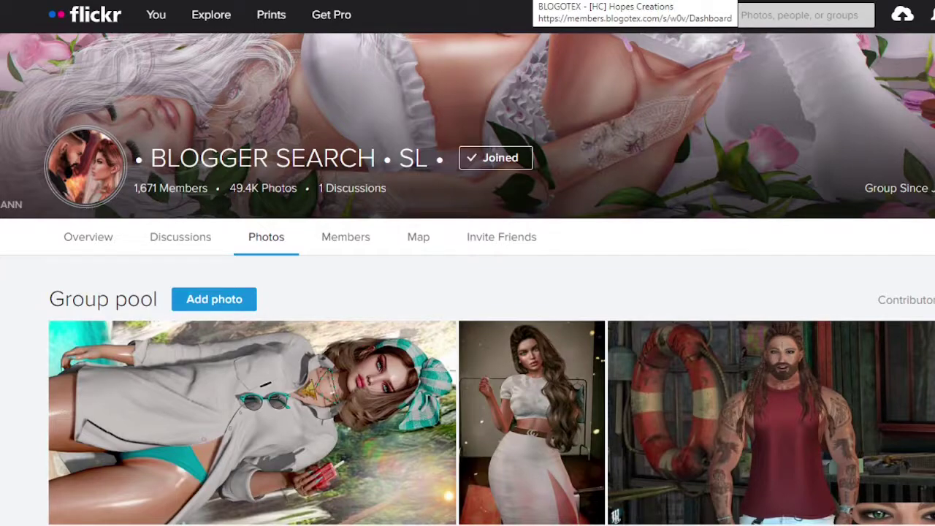
Switch to the invitation-only SL Blogger Search group on Flickr and show the start of its overview.
{"action": "key", "text": "ctrl+Tab"}
{"action": "key", "text": "ctrl+Tab"}
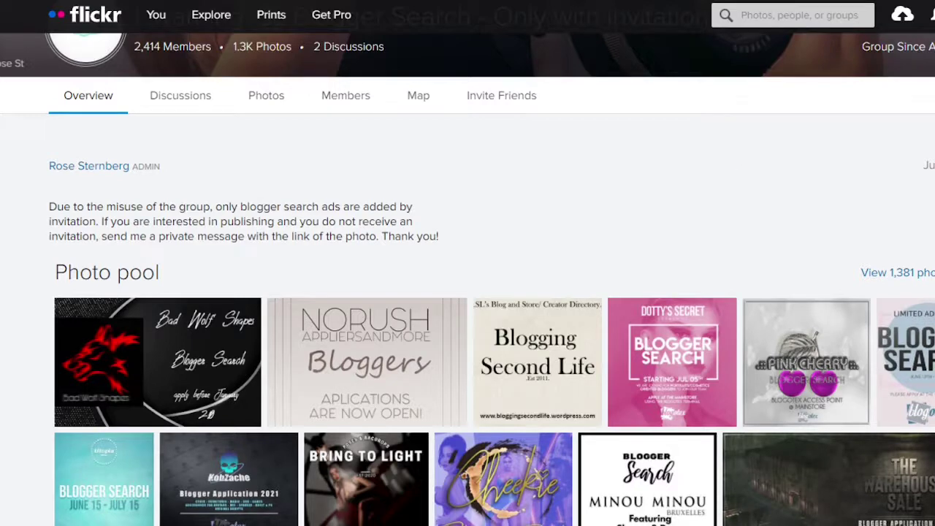
{"action": "scroll", "coordinate": [468, 292], "scroll_direction": "up", "scroll_amount": 2}
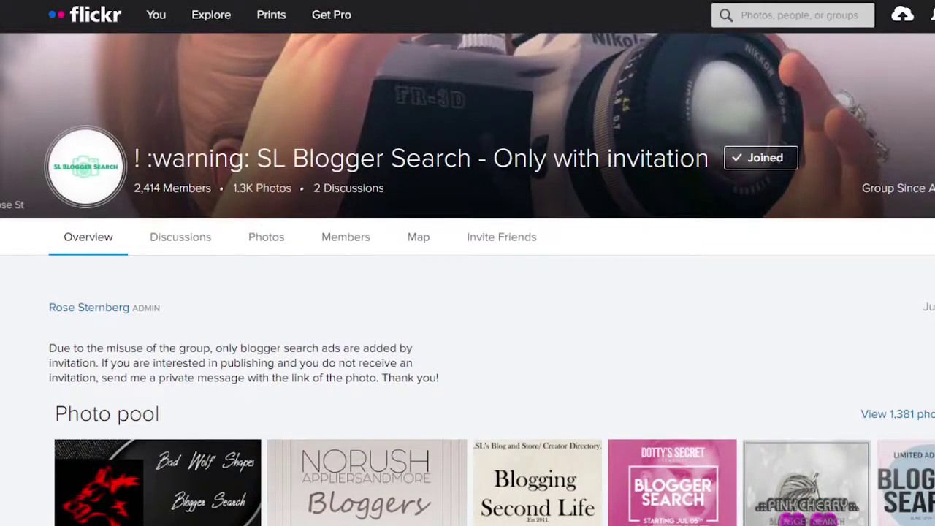